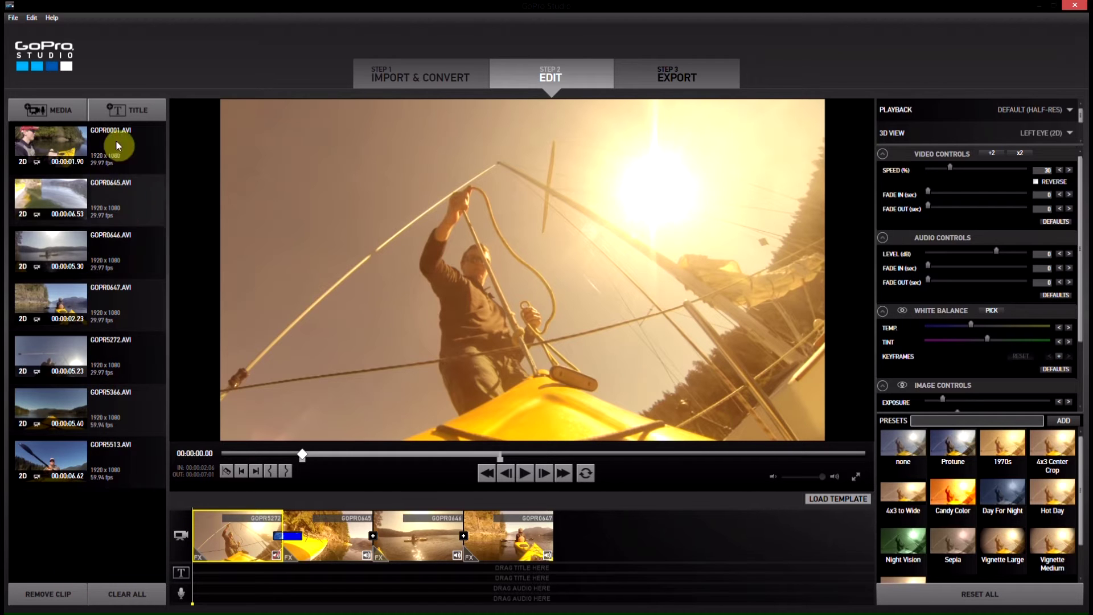
# Step: Add a new title clip and select its placeholder word 'Title' for editing
pyautogui.click(125, 115)
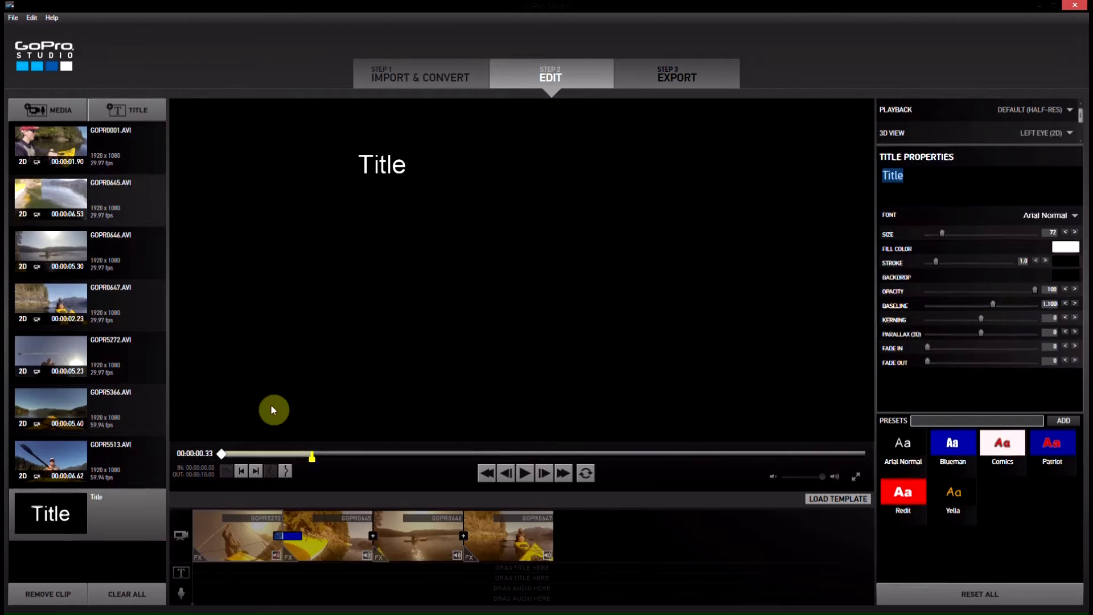
pyautogui.click(34, 514)
pyautogui.click(996, 163)
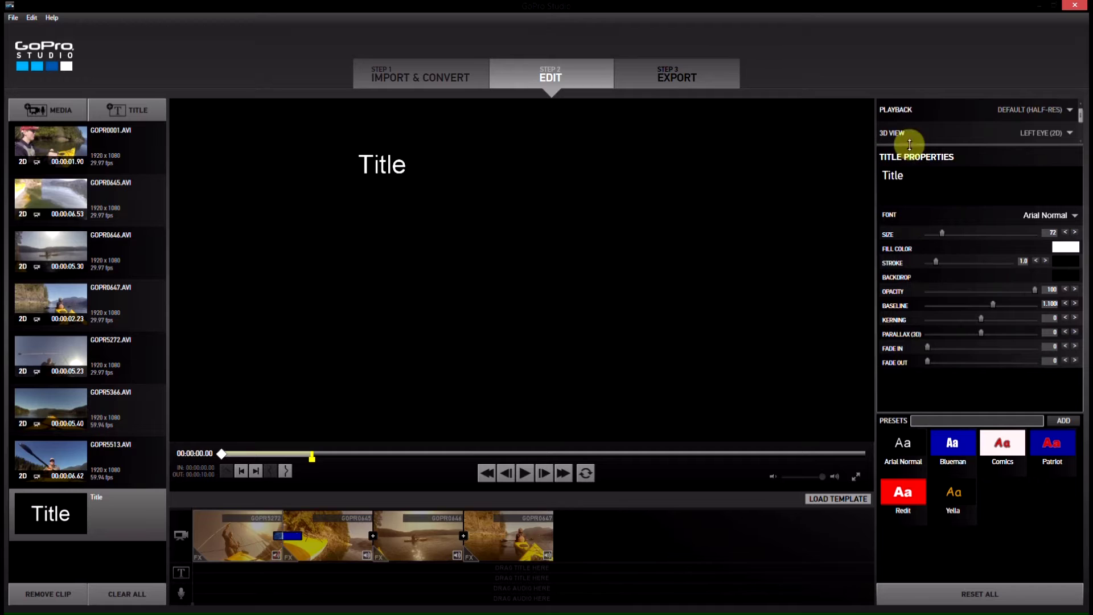
pyautogui.doubleClick(893, 175)
# Step: Retype the title as 'Kayaking' and place it at the start of the title track
pyautogui.write('Kya')
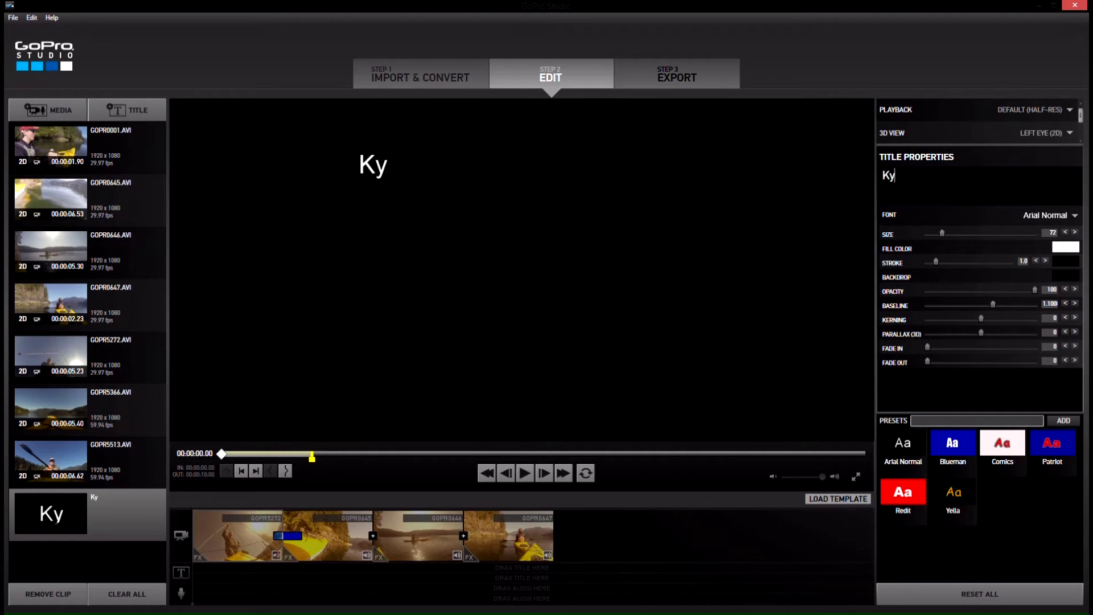
pyautogui.press('BackSpace')
pyautogui.press('BackSpace')
pyautogui.write('ayaking')
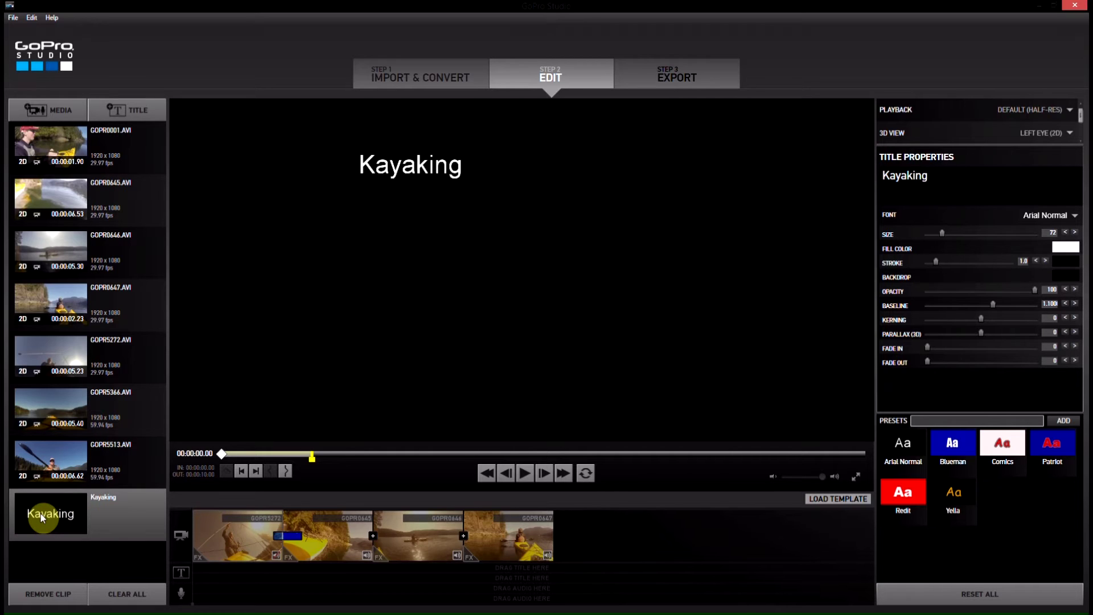
pyautogui.moveTo(40, 514); pyautogui.dragTo(194, 569)
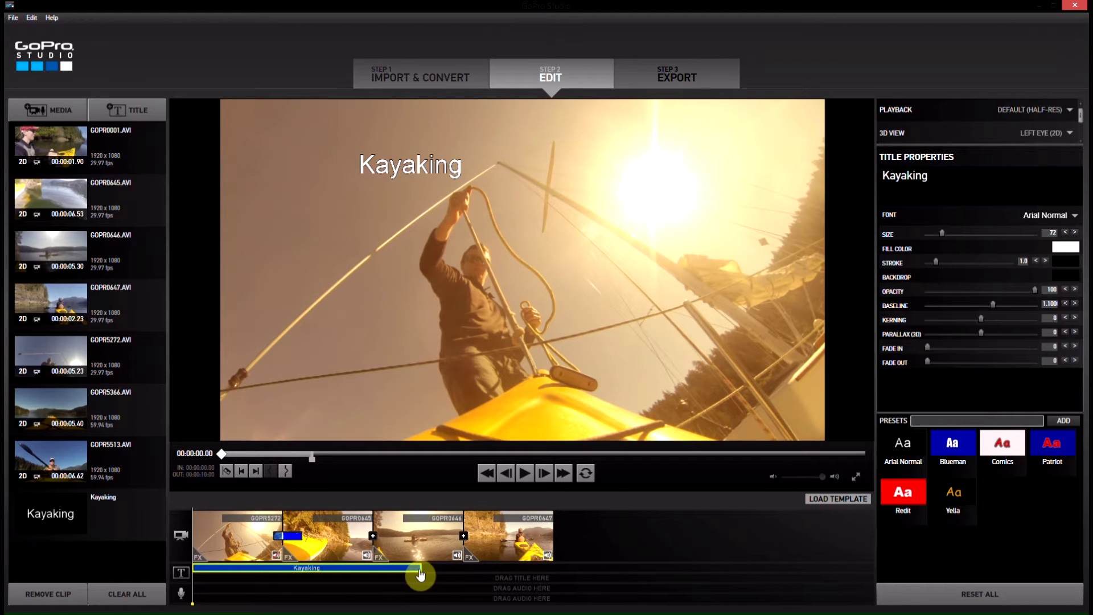
# Step: Trim the Kayaking title so it spans only the opening GOPR5272 clip
pyautogui.moveTo(417, 576); pyautogui.dragTo(283, 572)
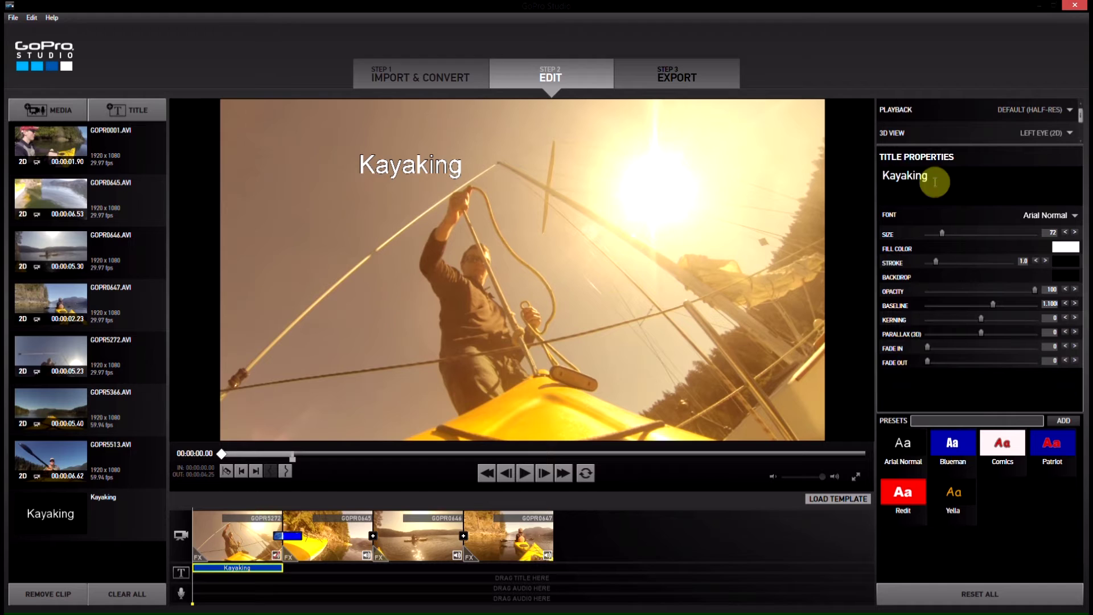
# Step: Enlarge the Kayaking title text to size 159
pyautogui.click(939, 235)
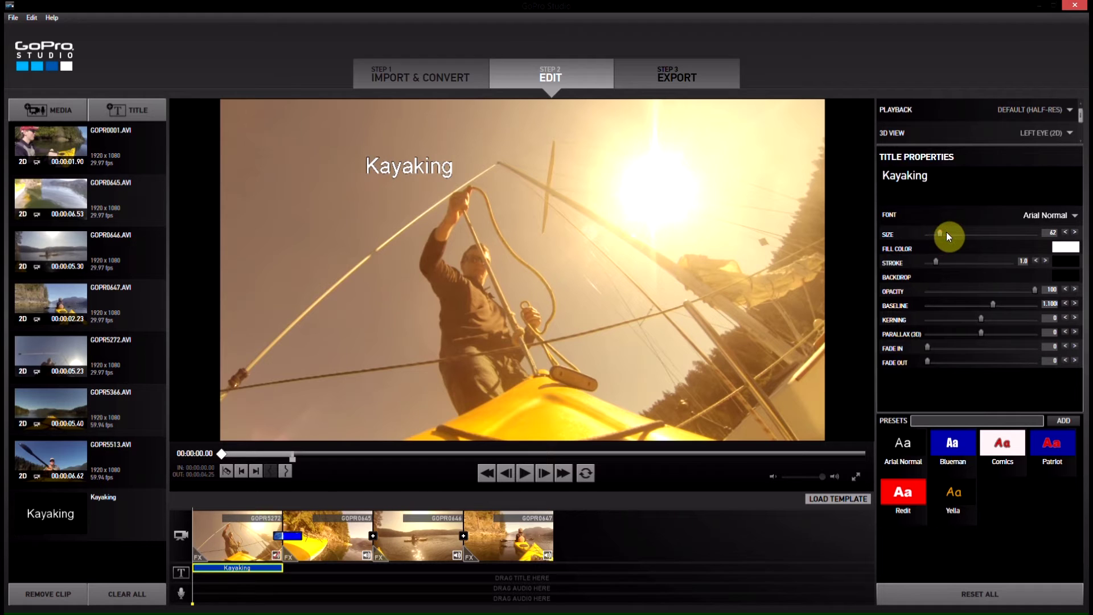
pyautogui.click(959, 233)
pyautogui.click(974, 233)
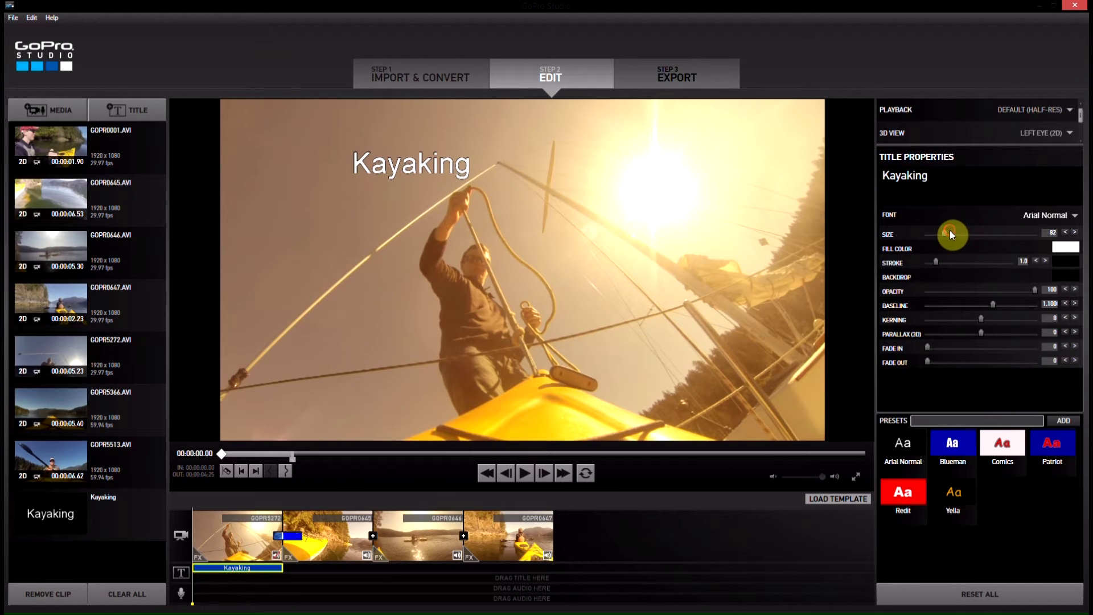
pyautogui.moveTo(950, 230); pyautogui.dragTo(962, 233)
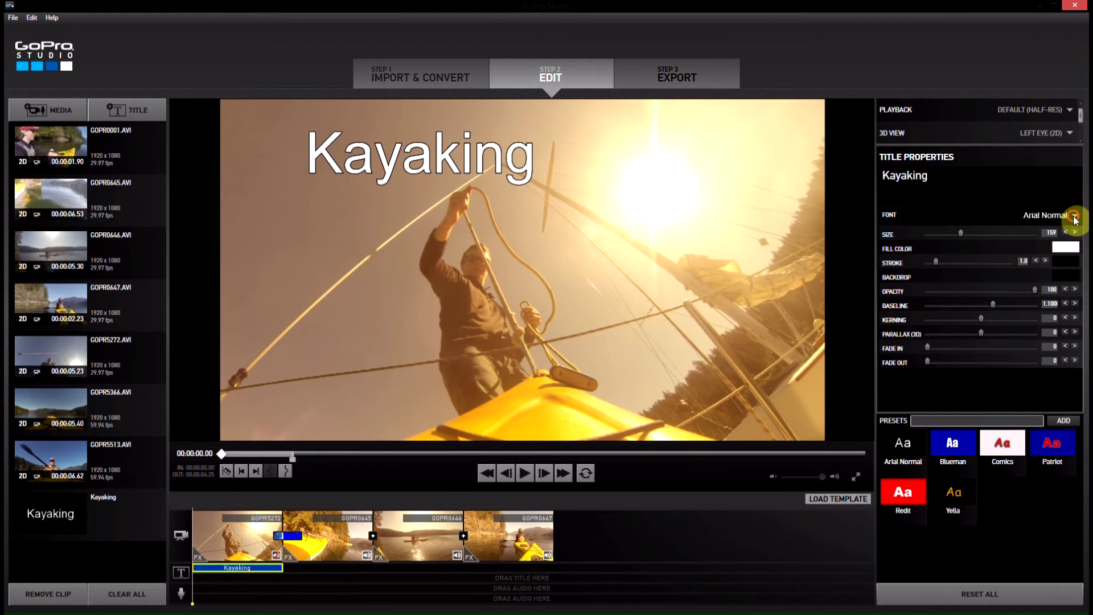
# Step: Set the title font to Broadway Normal
pyautogui.scroll(5, 1075, 219)
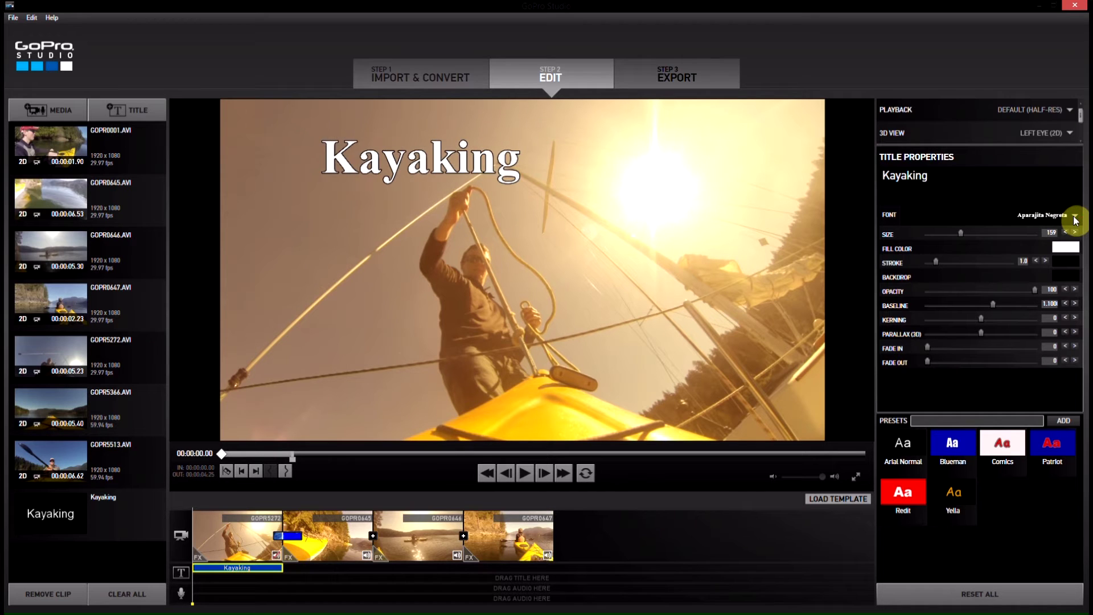
pyautogui.click(1075, 219)
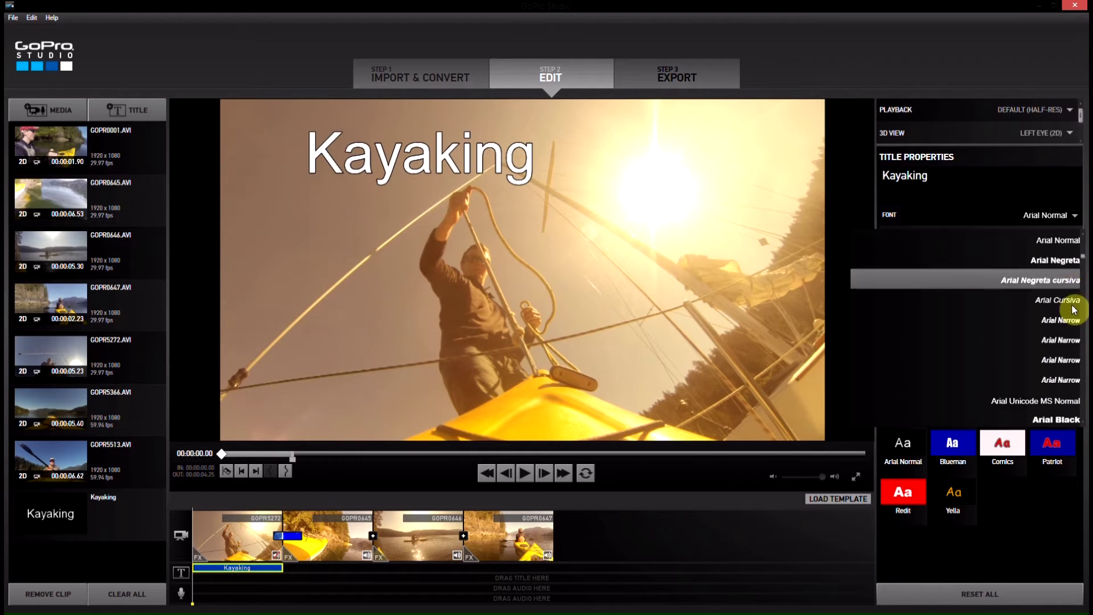
pyautogui.scroll(-1, 1065, 370)
pyautogui.scroll(-4, 1062, 376)
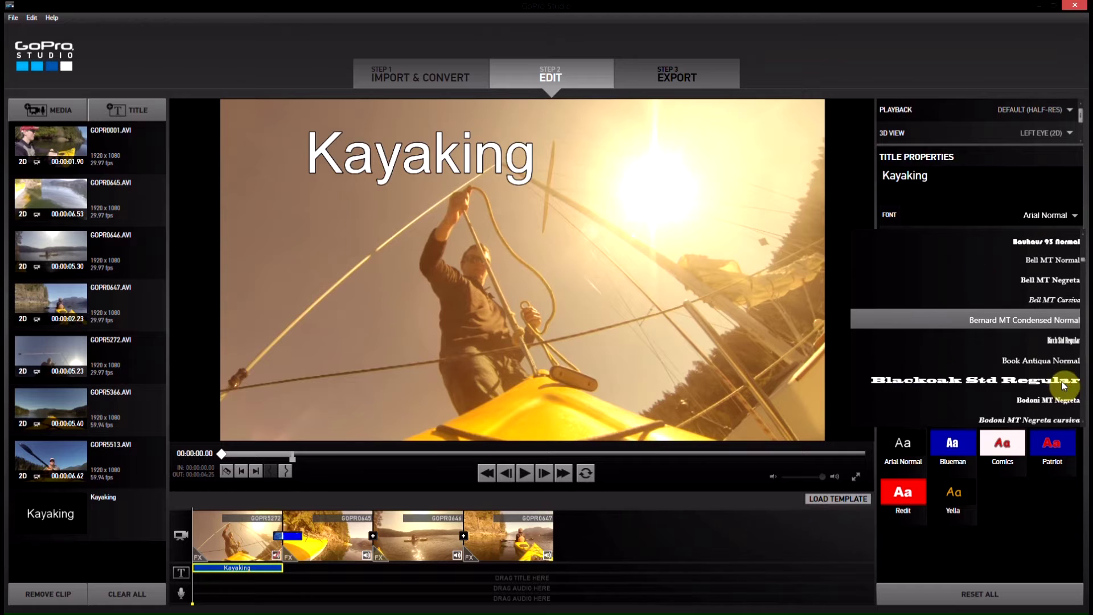
pyautogui.scroll(-1, 1049, 362)
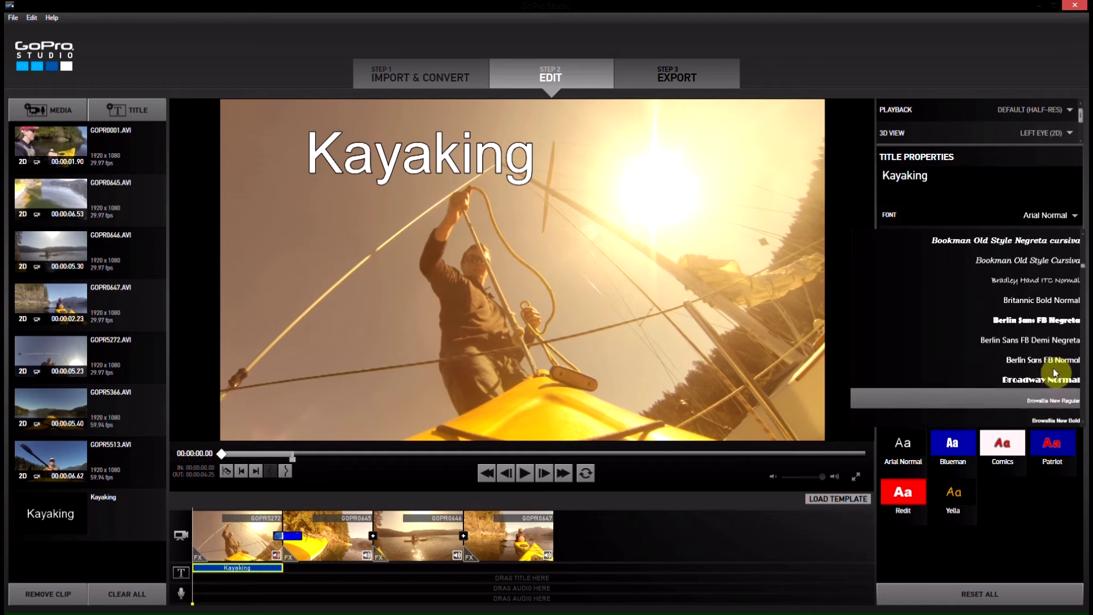
pyautogui.click(1061, 380)
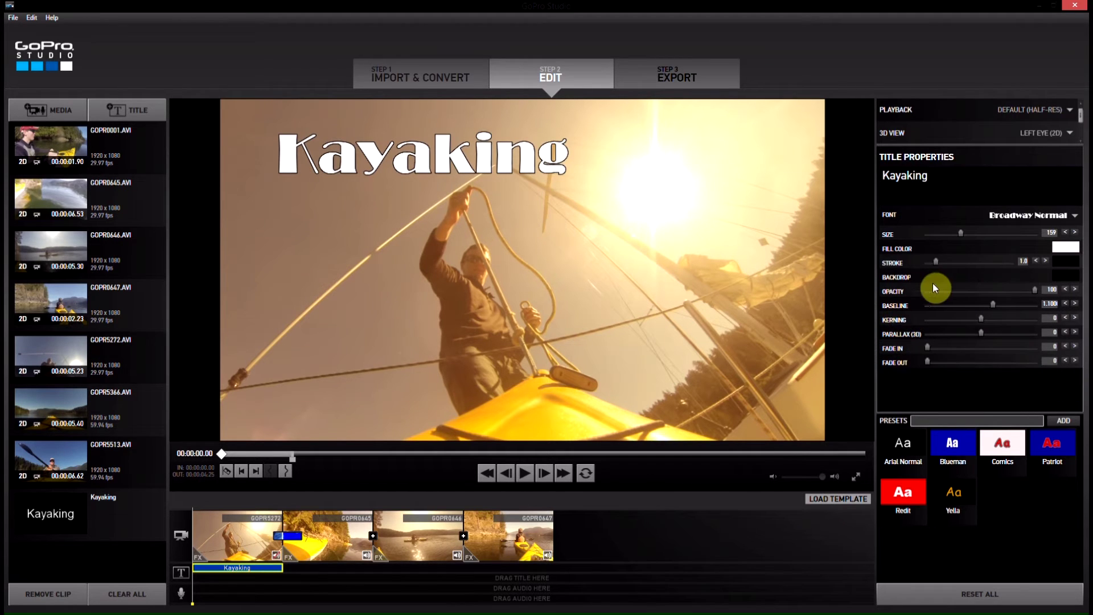
pyautogui.click(1062, 252)
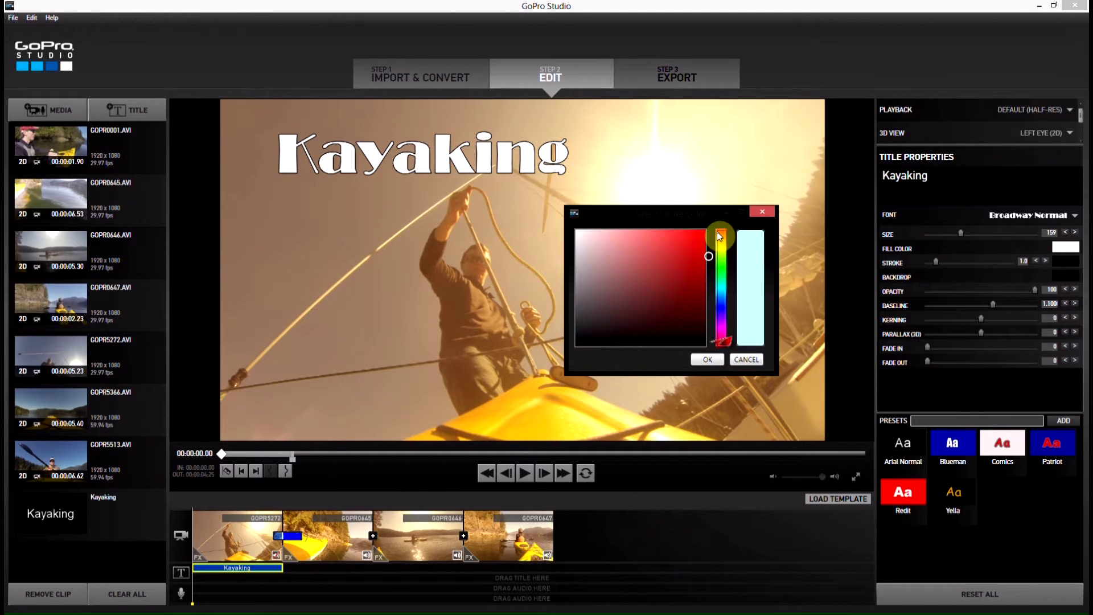
# Step: Choose a bright orange as the title's outline colour
pyautogui.click(663, 316)
pyautogui.moveTo(718, 303); pyautogui.dragTo(728, 226)
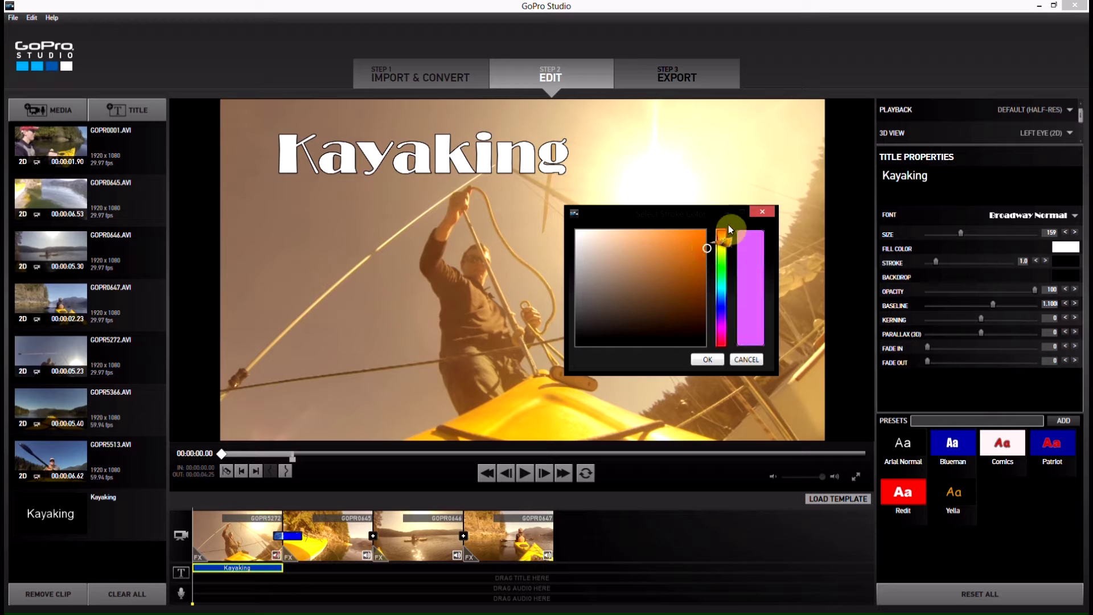
pyautogui.click(697, 236)
pyautogui.click(710, 357)
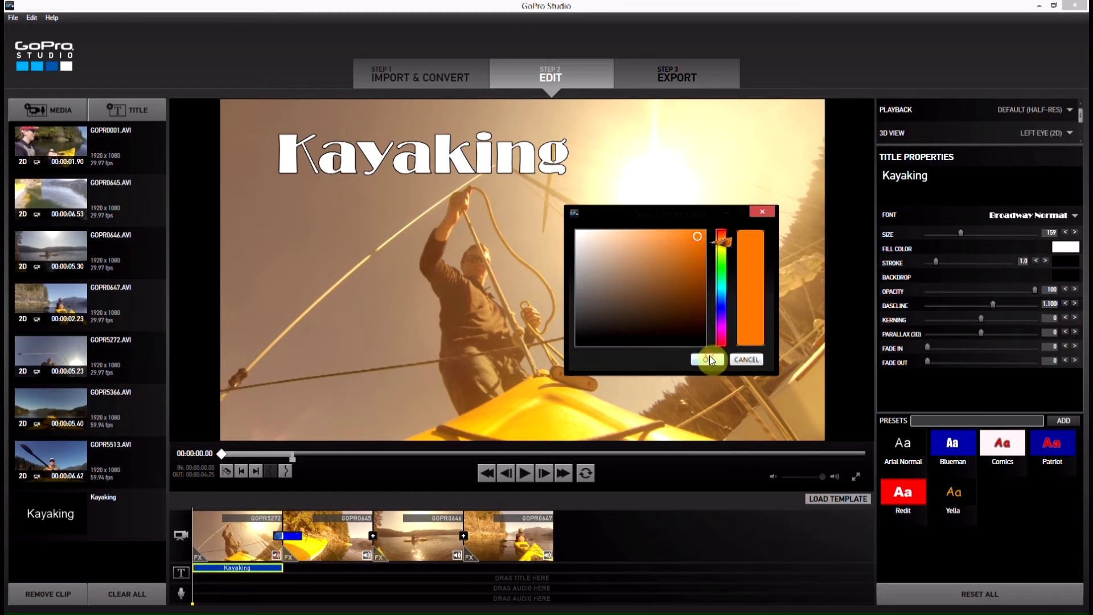
# Step: Set the orange outline's stroke width to 3
pyautogui.click(937, 263)
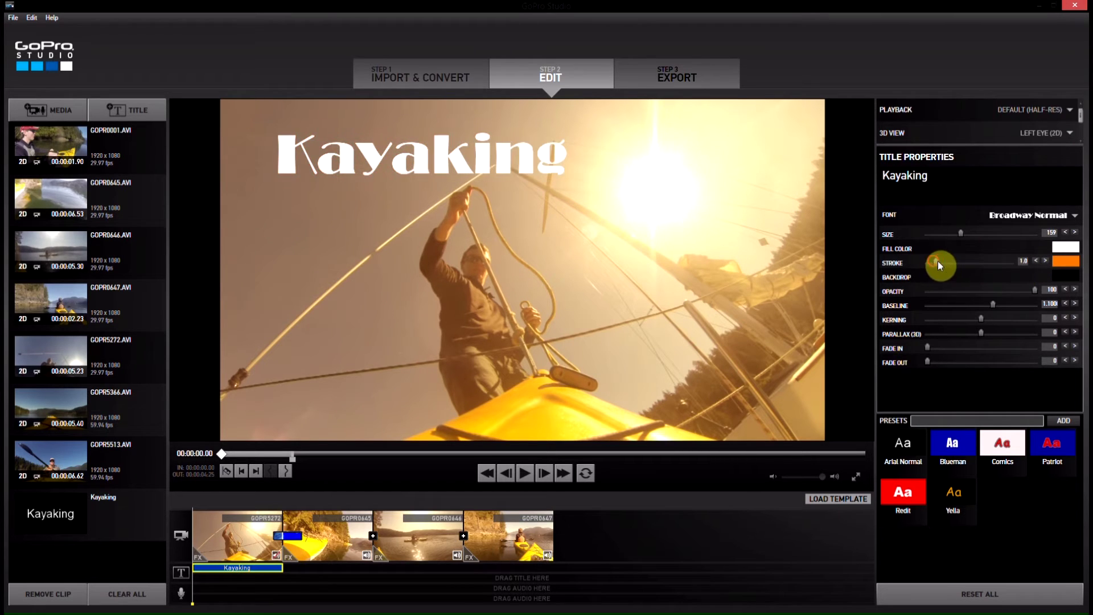
pyautogui.click(1045, 261)
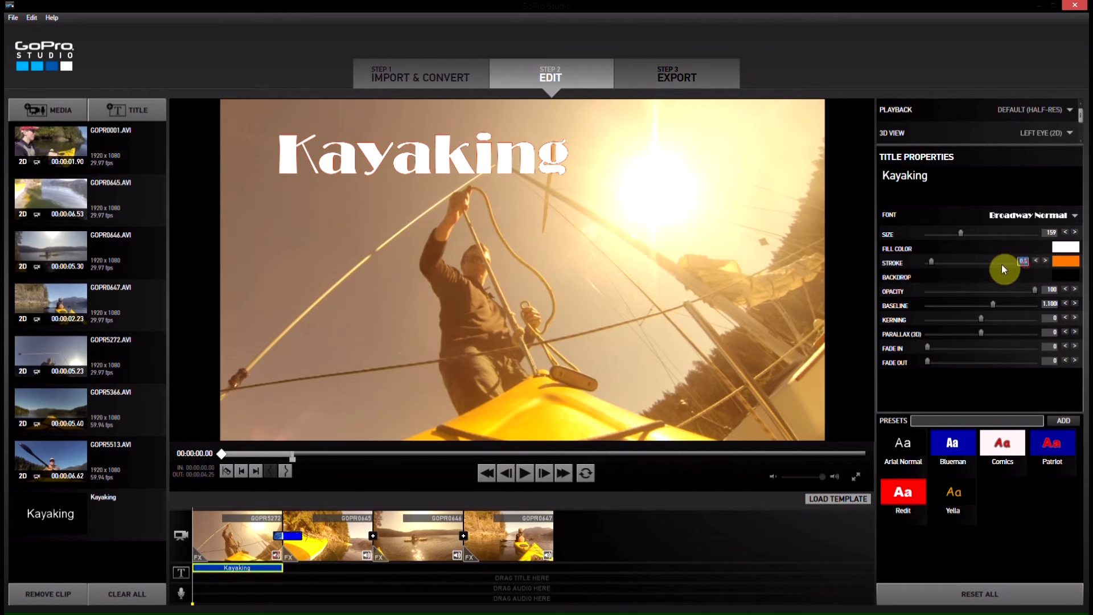
pyautogui.write('3')
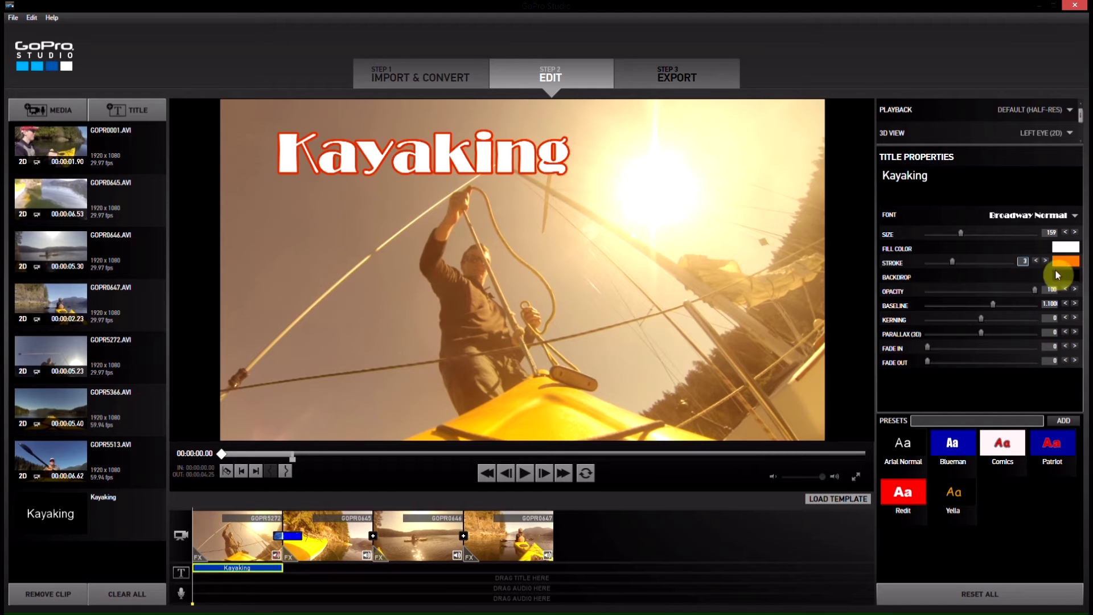
# Step: Change the Kayaking title's fill colour from white to grey
pyautogui.click(690, 239)
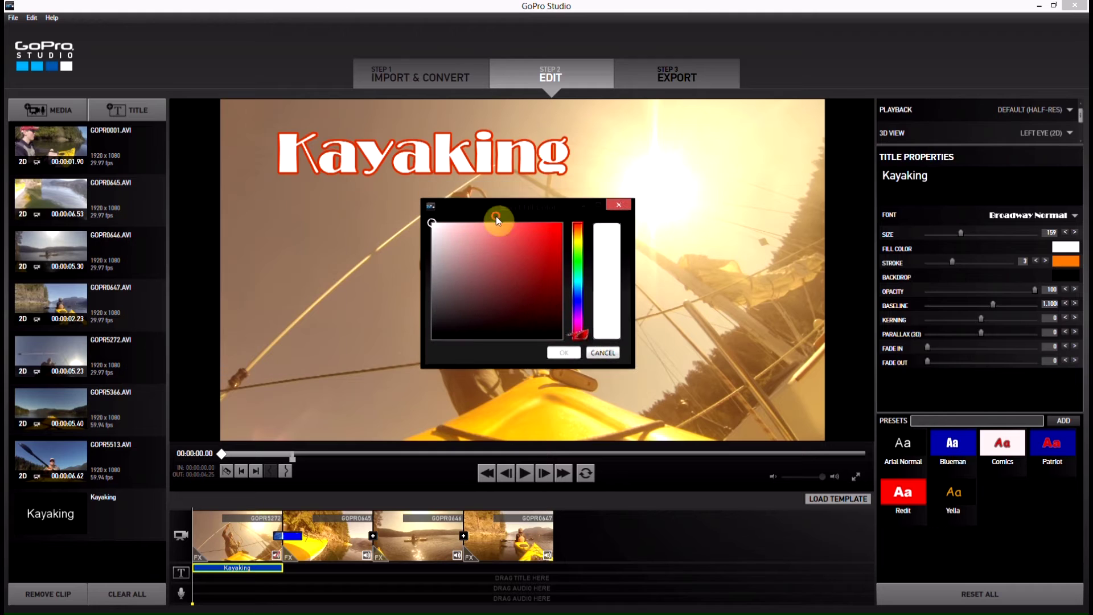
pyautogui.moveTo(466, 261)
pyautogui.mouseDown()
pyautogui.moveTo(448, 300)
pyautogui.moveTo(434, 305)
pyautogui.moveTo(448, 276)
pyautogui.moveTo(433, 281)
pyautogui.mouseUp()
pyautogui.click(555, 352)
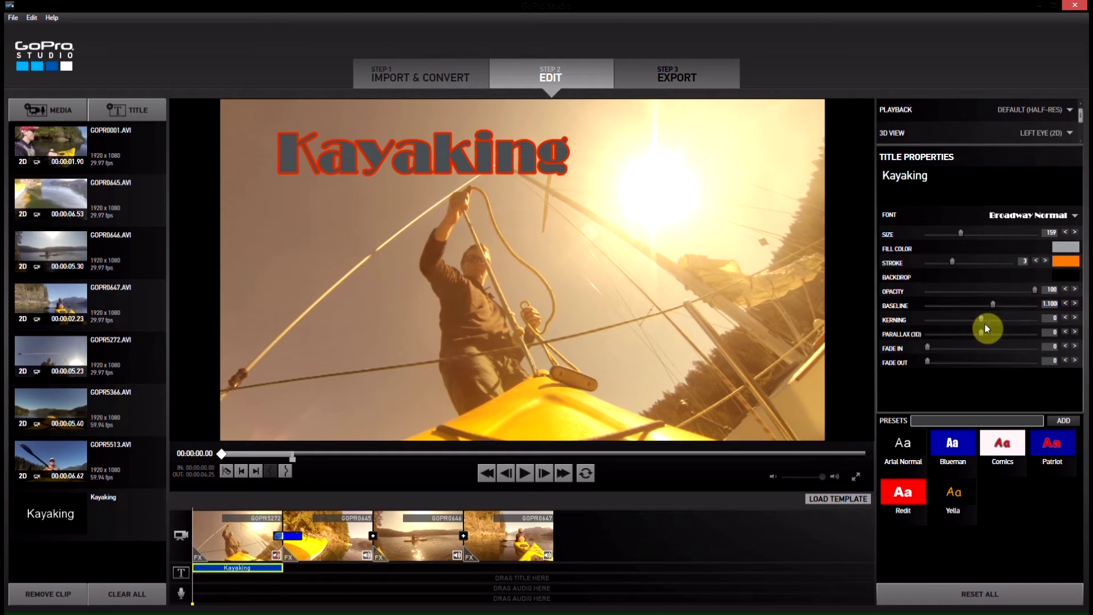
# Step: Set the title to opacity 62, kerning 18, baseline 0.4 and parallax -21.1
pyautogui.moveTo(1036, 292); pyautogui.dragTo(997, 299)
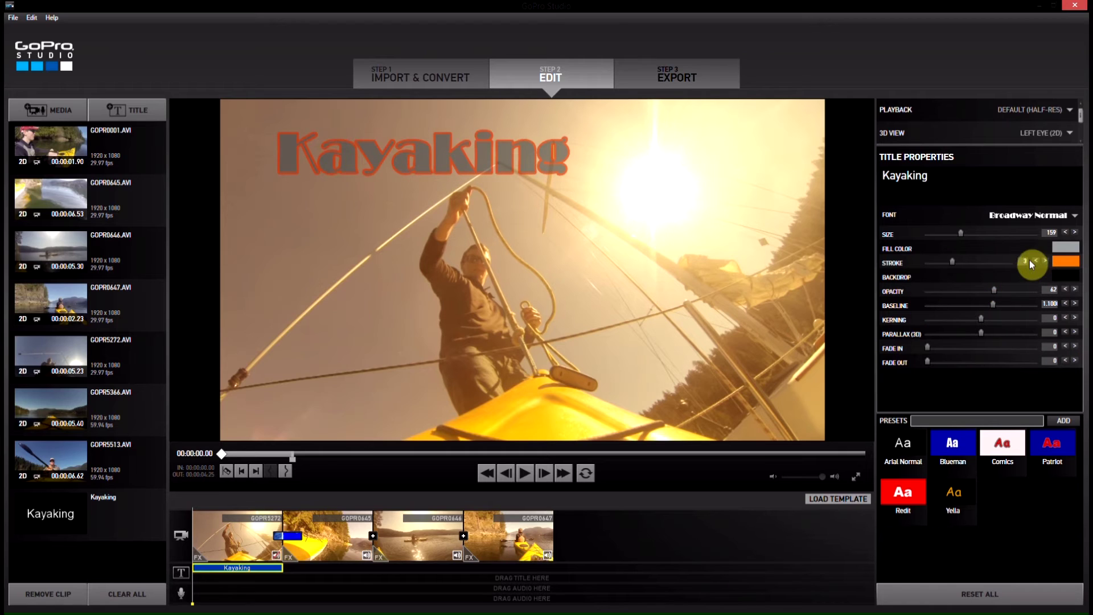
pyautogui.click(1068, 274)
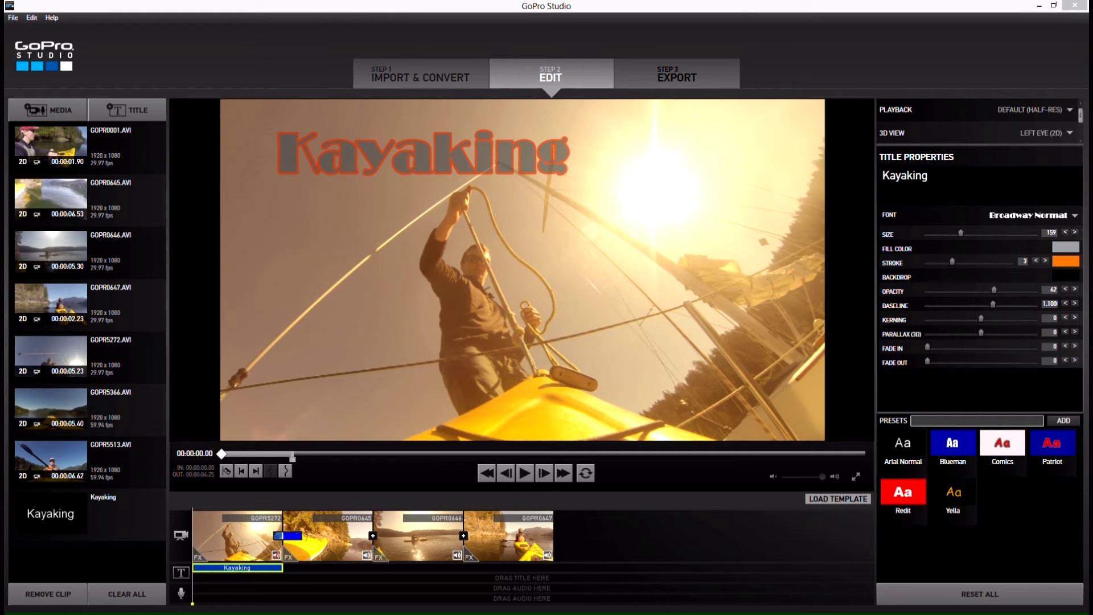
pyautogui.click(1066, 276)
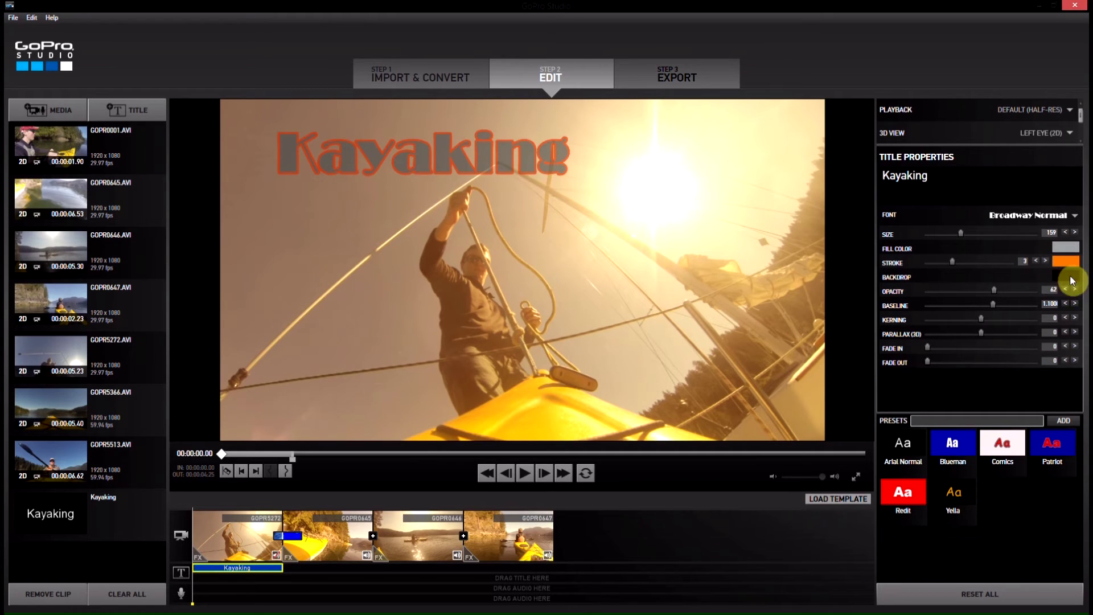
pyautogui.click(975, 311)
pyautogui.moveTo(994, 306)
pyautogui.mouseDown()
pyautogui.moveTo(1015, 302)
pyautogui.moveTo(985, 306)
pyautogui.moveTo(1025, 322)
pyautogui.moveTo(962, 324)
pyautogui.moveTo(1006, 319)
pyautogui.moveTo(997, 317)
pyautogui.moveTo(987, 320)
pyautogui.moveTo(1019, 320)
pyautogui.moveTo(991, 327)
pyautogui.moveTo(1019, 331)
pyautogui.moveTo(955, 336)
pyautogui.moveTo(1053, 330)
pyautogui.moveTo(954, 337)
pyautogui.moveTo(970, 339)
pyautogui.moveTo(956, 353)
pyautogui.moveTo(914, 349)
pyautogui.mouseUp()
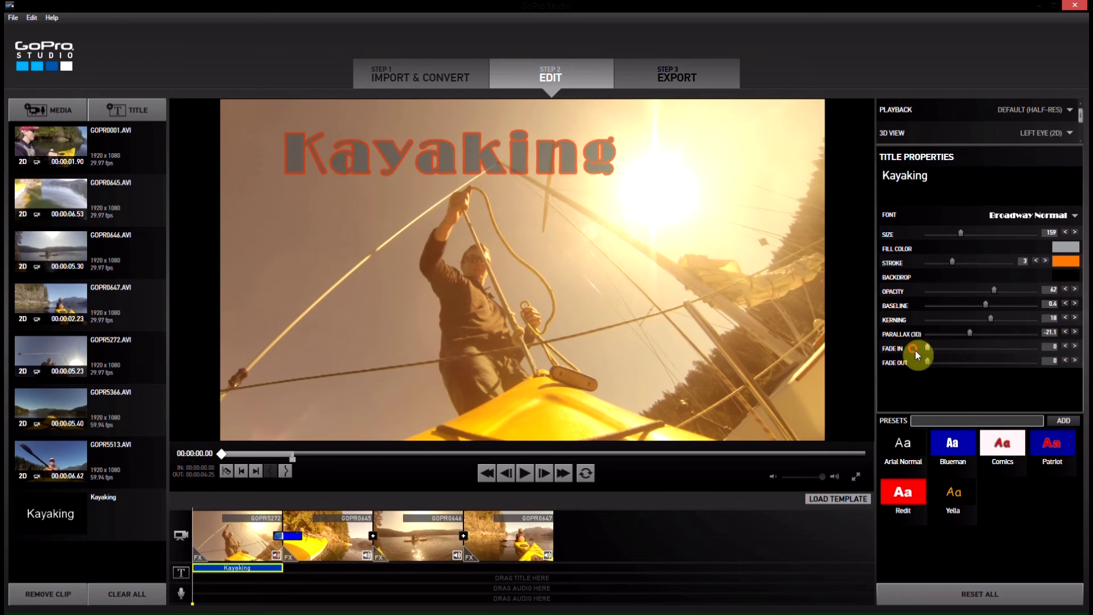
pyautogui.scroll(-2, 1066, 127)
# Step: Move the title near the bottom of the frame, add a 0.5 fade-in, and preview it
pyautogui.scroll(-2, 1081, 137)
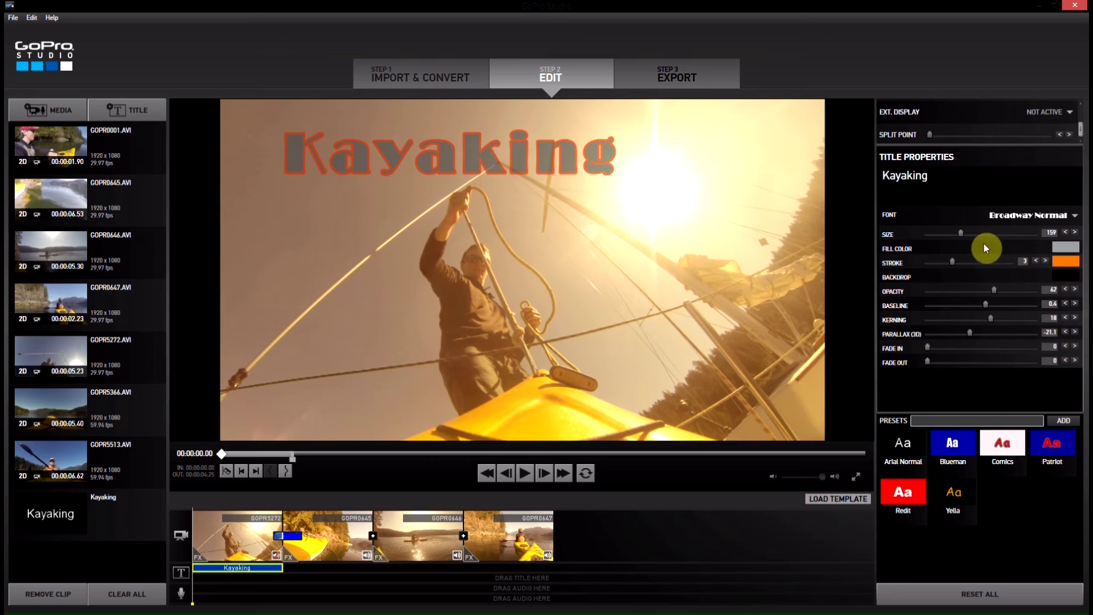
pyautogui.moveTo(361, 167)
pyautogui.mouseDown()
pyautogui.moveTo(359, 177)
pyautogui.moveTo(335, 154)
pyautogui.moveTo(405, 197)
pyautogui.moveTo(377, 325)
pyautogui.moveTo(329, 405)
pyautogui.moveTo(304, 409)
pyautogui.mouseUp()
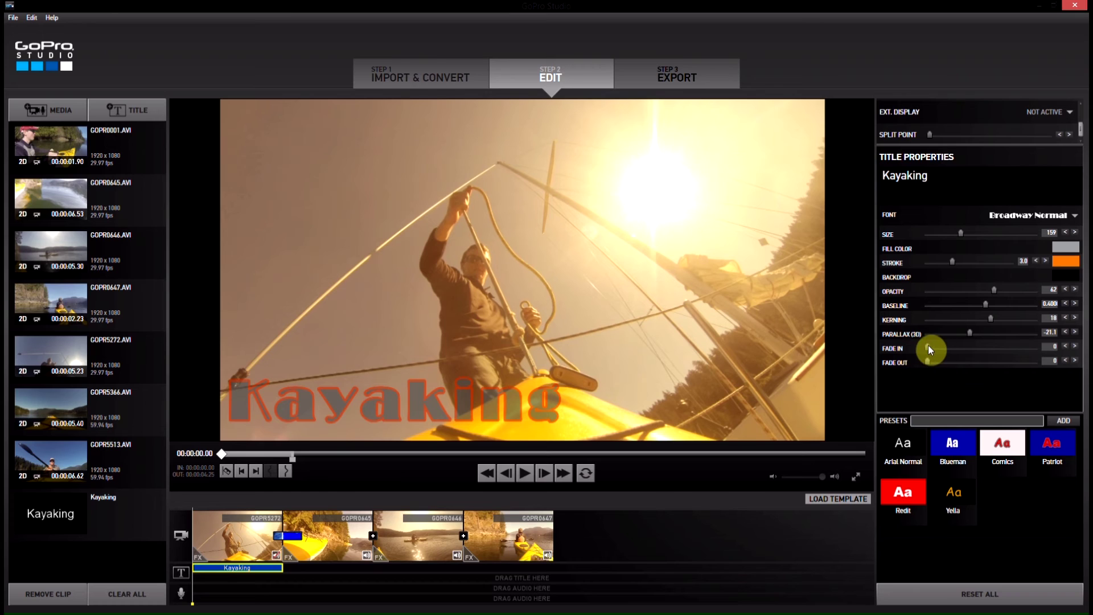
pyautogui.moveTo(927, 346); pyautogui.dragTo(934, 347)
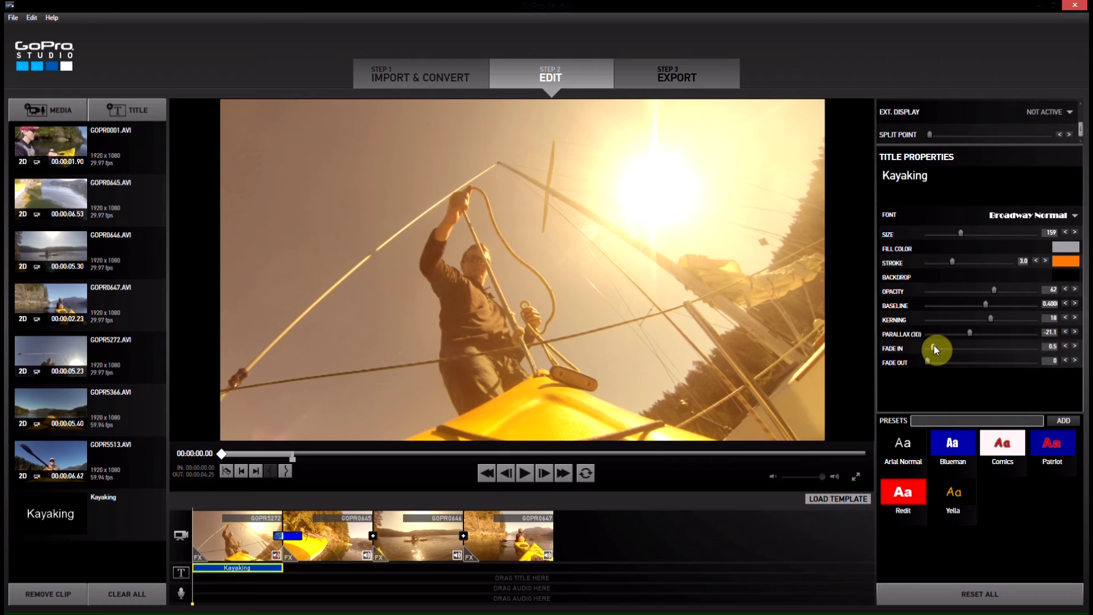
pyautogui.click(524, 474)
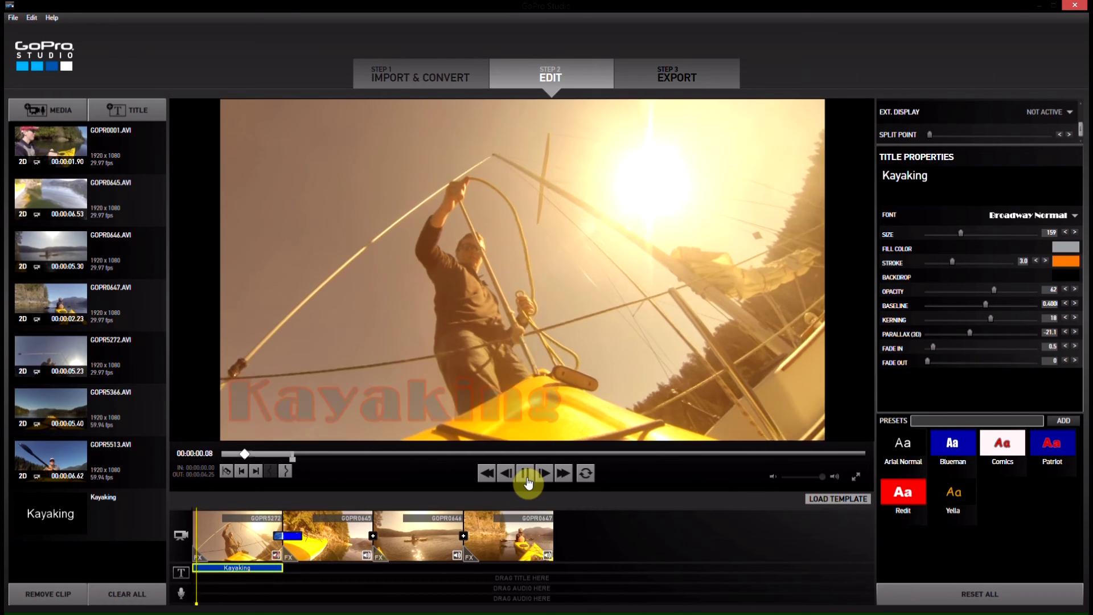